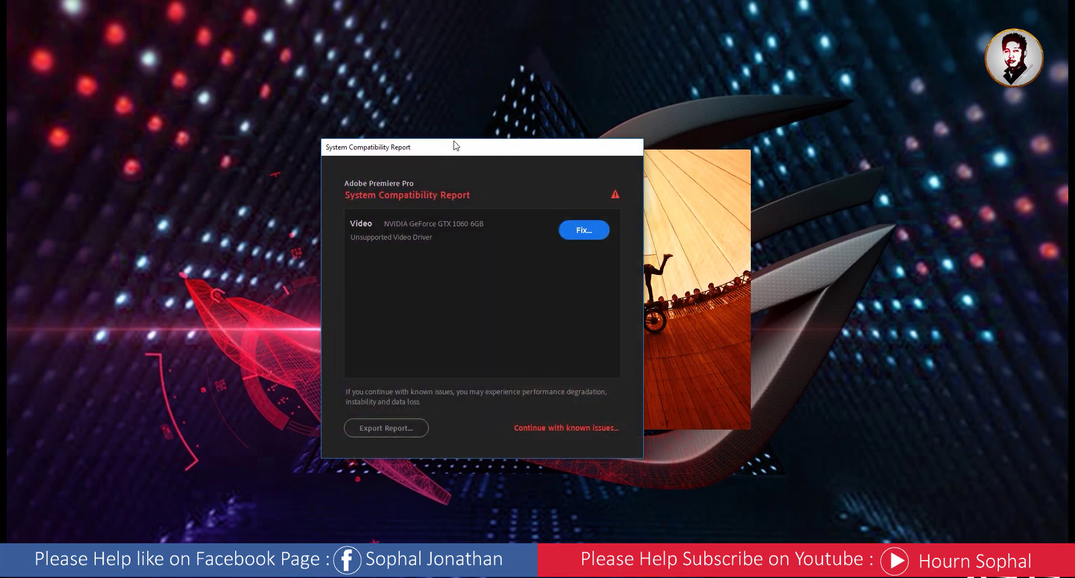
# Get past the compatibility warning, open the recent project Photoshop Beginner Lesson_1 and scrub the playhead back.
pyautogui.moveTo(454, 148); pyautogui.dragTo(519, 122)
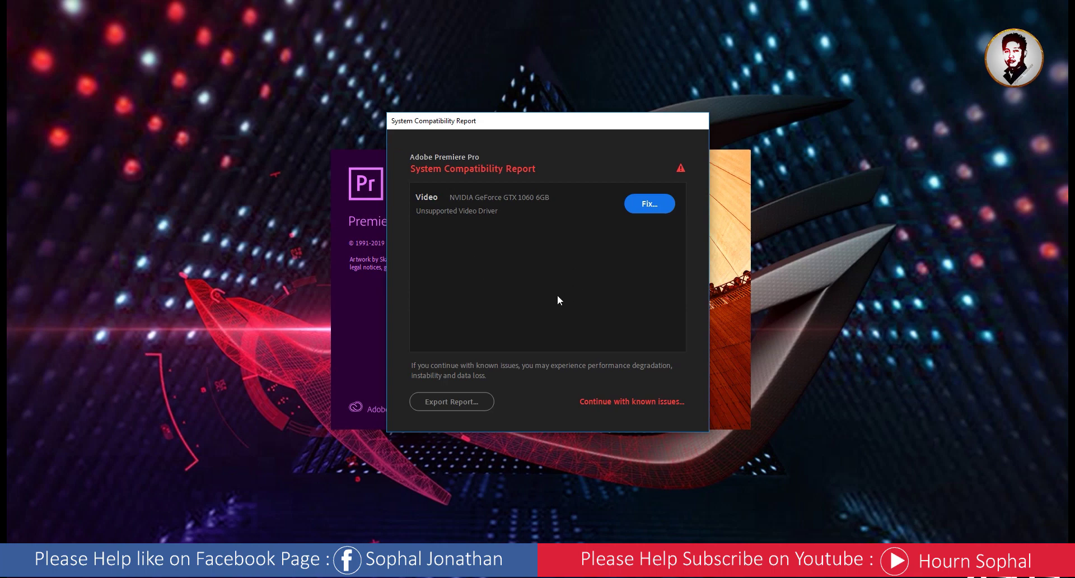
pyautogui.moveTo(579, 120); pyautogui.dragTo(705, 112)
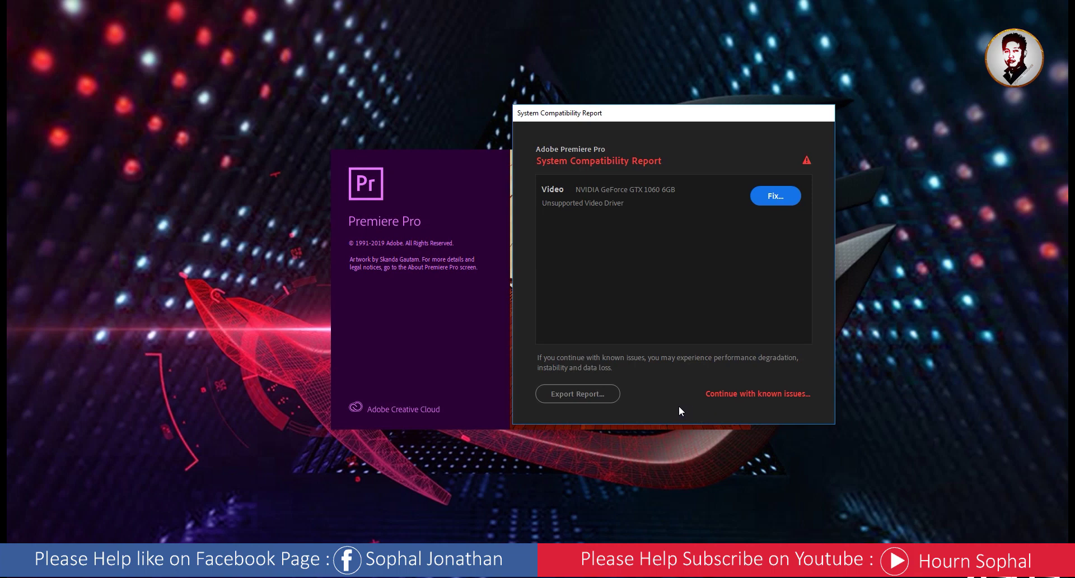
pyautogui.click(757, 394)
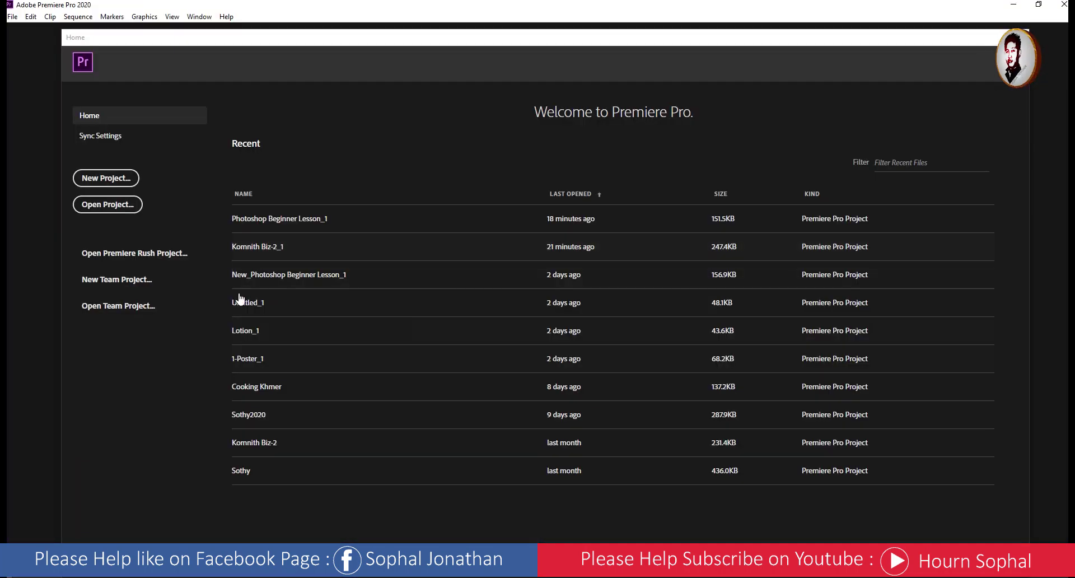
pyautogui.click(295, 219)
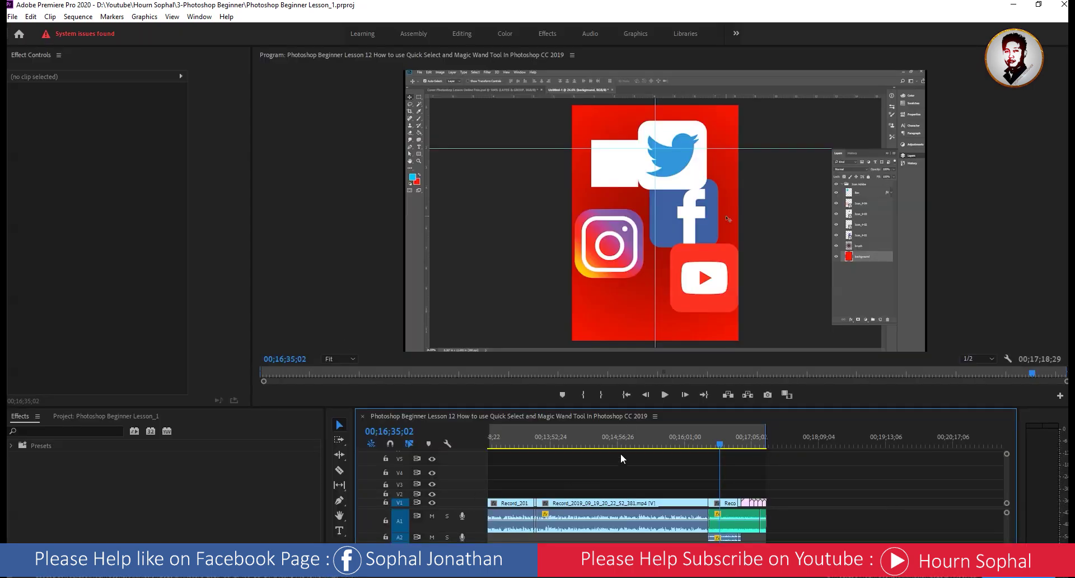
pyautogui.moveTo(626, 446)
pyautogui.mouseDown()
pyautogui.moveTo(458, 451)
pyautogui.moveTo(615, 472)
pyautogui.moveTo(567, 468)
pyautogui.mouseUp()
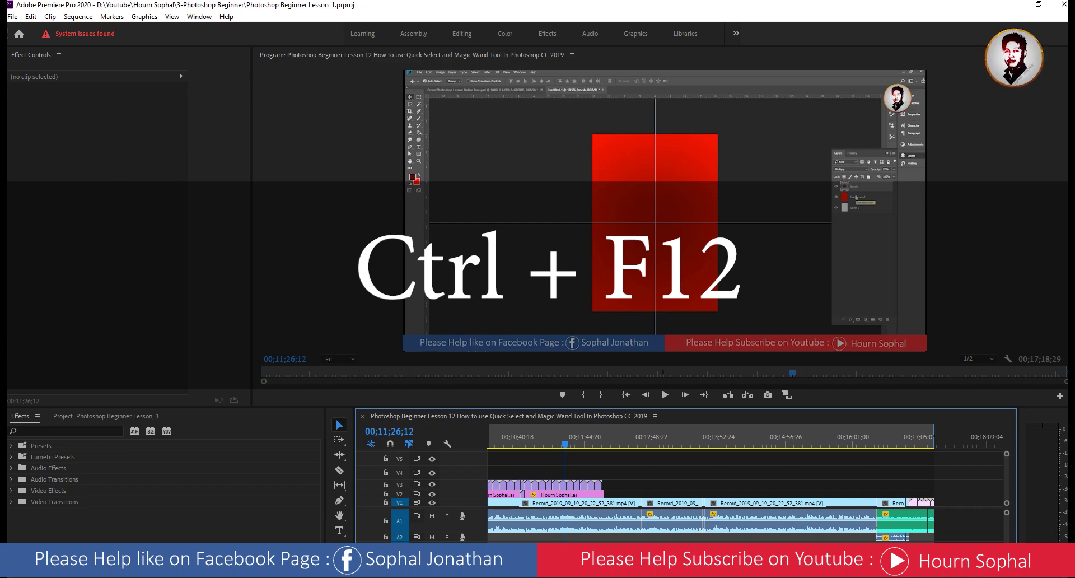
# Open the Console with Ctrl+F12 and switch it to the Debug Database View.
pyautogui.hotkey('ctrl', 'F12')
pyautogui.moveTo(356, 65)
pyautogui.mouseDown()
pyautogui.moveTo(724, 110)
pyautogui.moveTo(662, 83)
pyautogui.mouseUp()
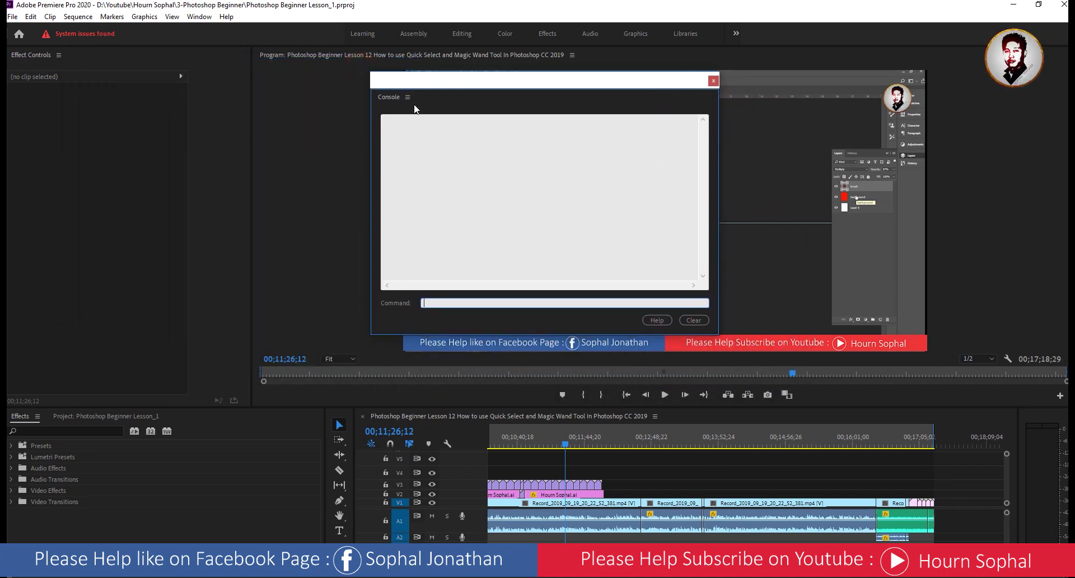
pyautogui.click(408, 97)
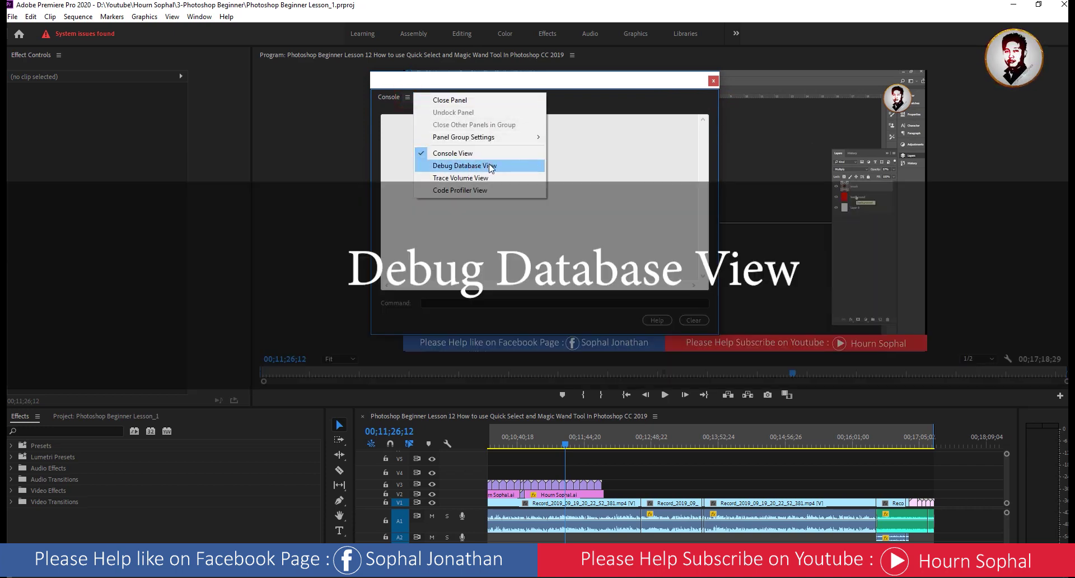
pyautogui.click(474, 167)
pyautogui.moveTo(535, 79)
pyautogui.mouseDown()
pyautogui.moveTo(576, 87)
pyautogui.moveTo(593, 117)
pyautogui.mouseUp()
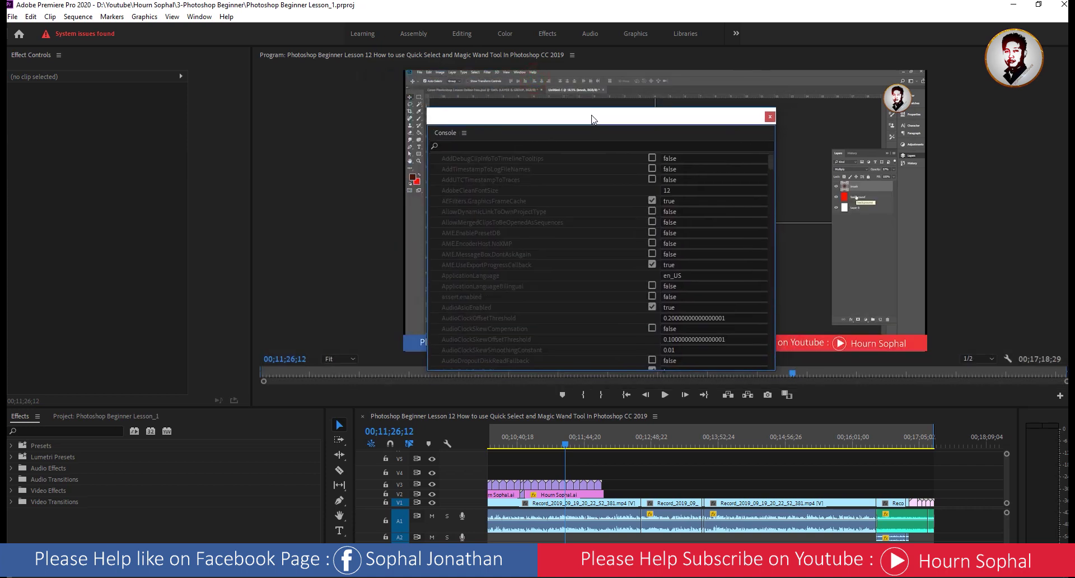
# Filter the settings by 'report' and uncheck dvasystemcompatibilityreport.enable.
pyautogui.click(534, 144)
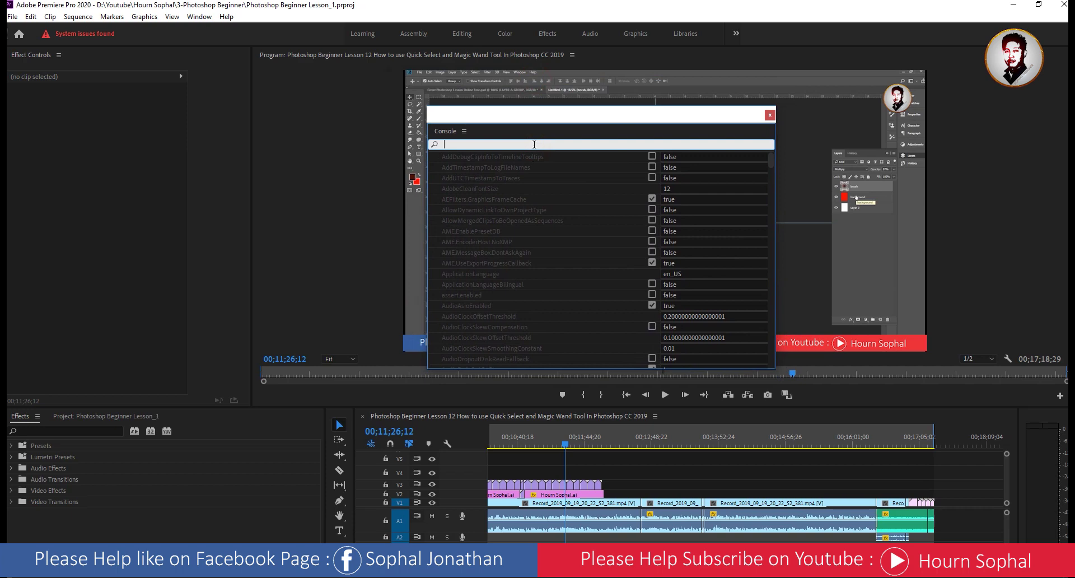
pyautogui.write('rep')
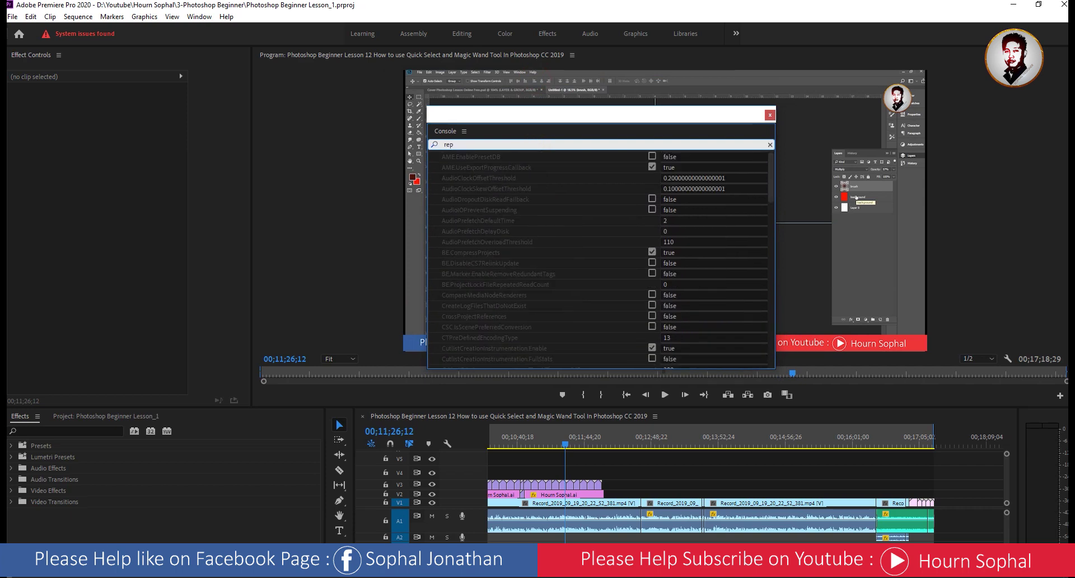
pyautogui.write('ort')
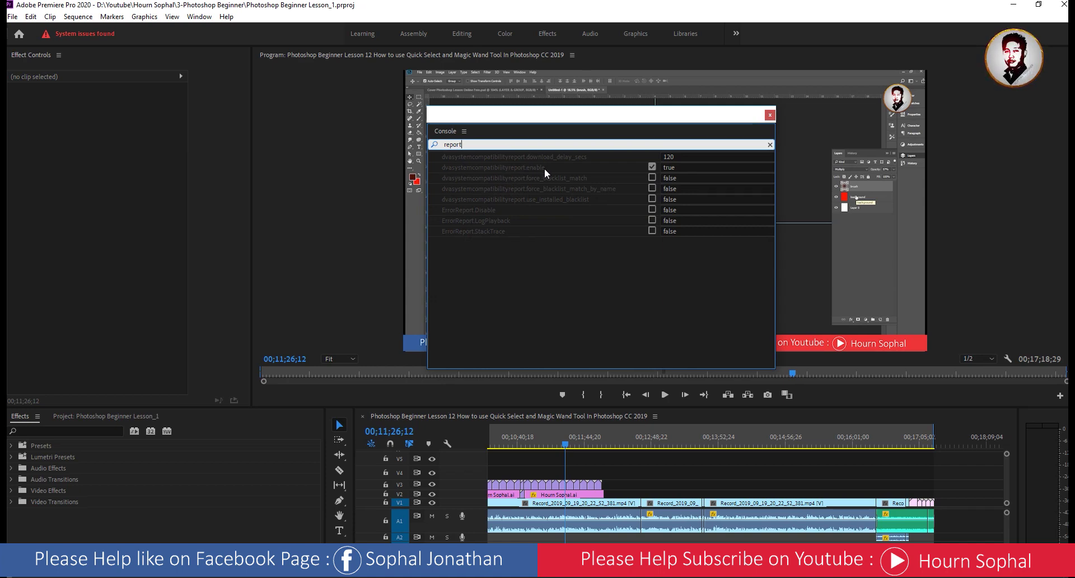
pyautogui.click(652, 168)
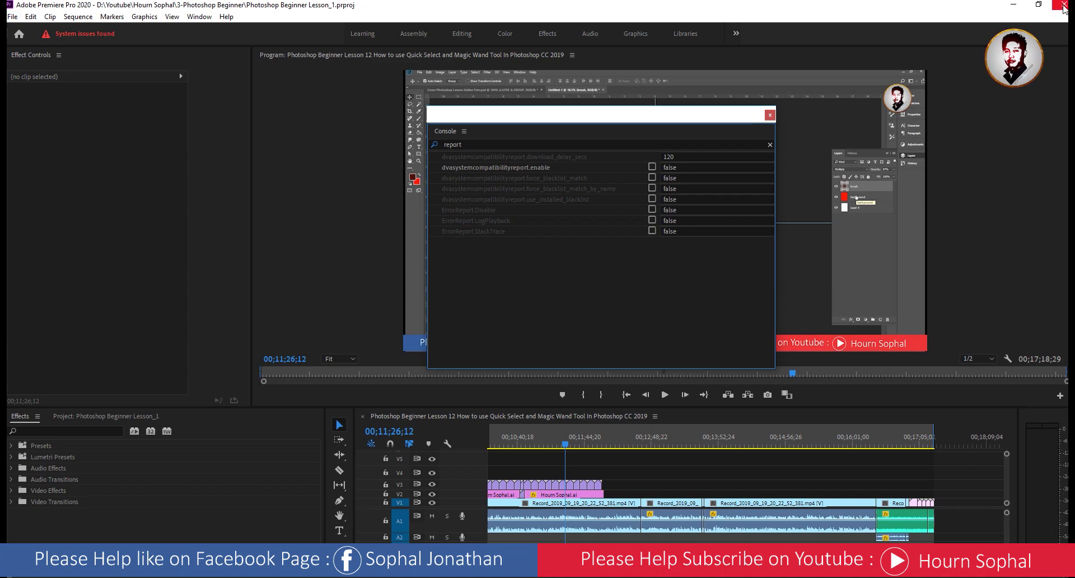
# Bring up the File menu to quit Premiere Pro.
pyautogui.click(12, 16)
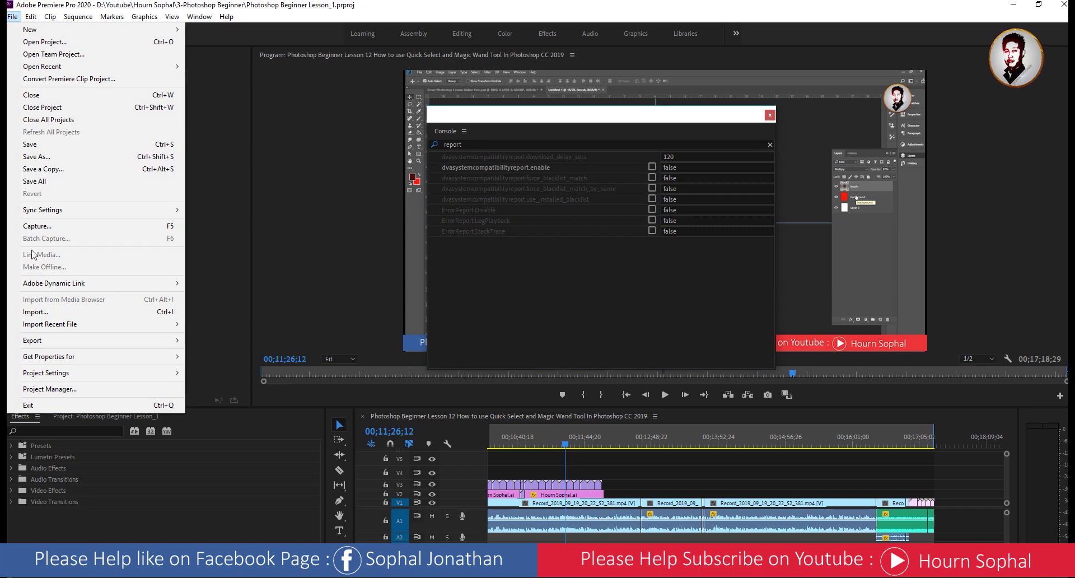
# Exit and relaunch Premiere Pro, reopen Photoshop Beginner Lesson_1, then close the program.
pyautogui.click(59, 406)
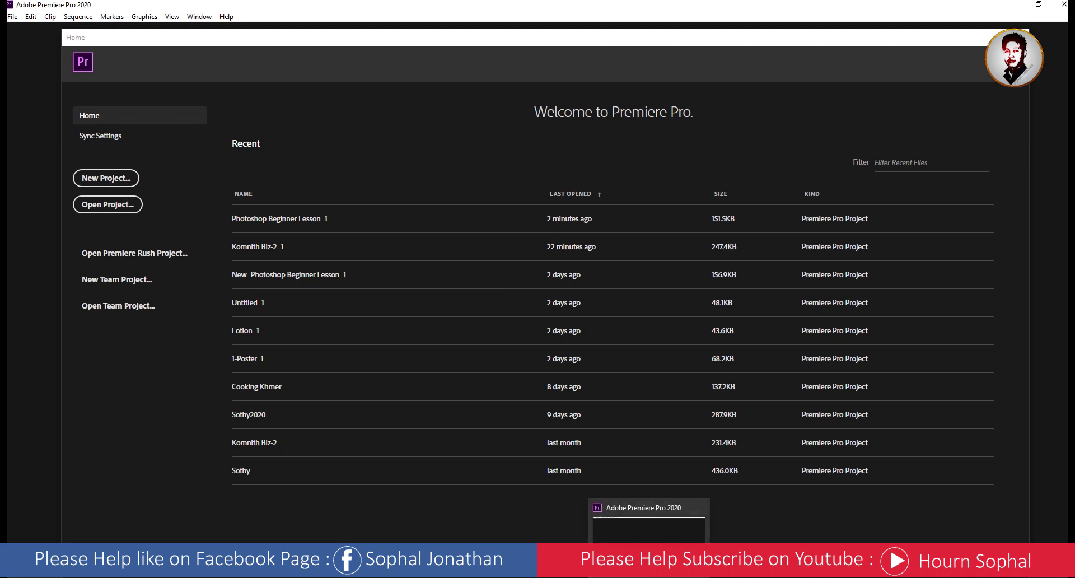
pyautogui.click(292, 223)
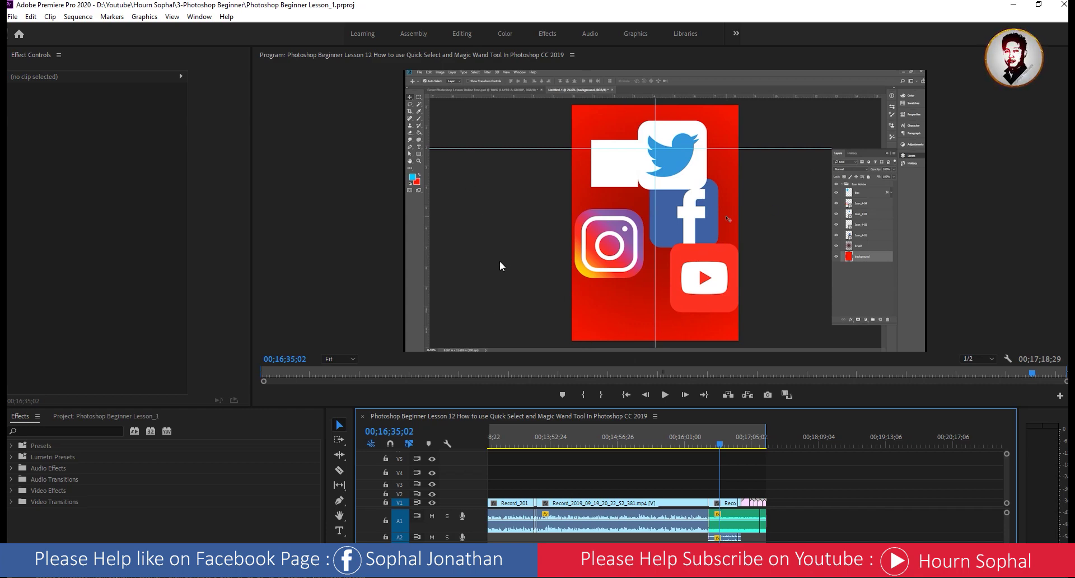
pyautogui.click(1053, 14)
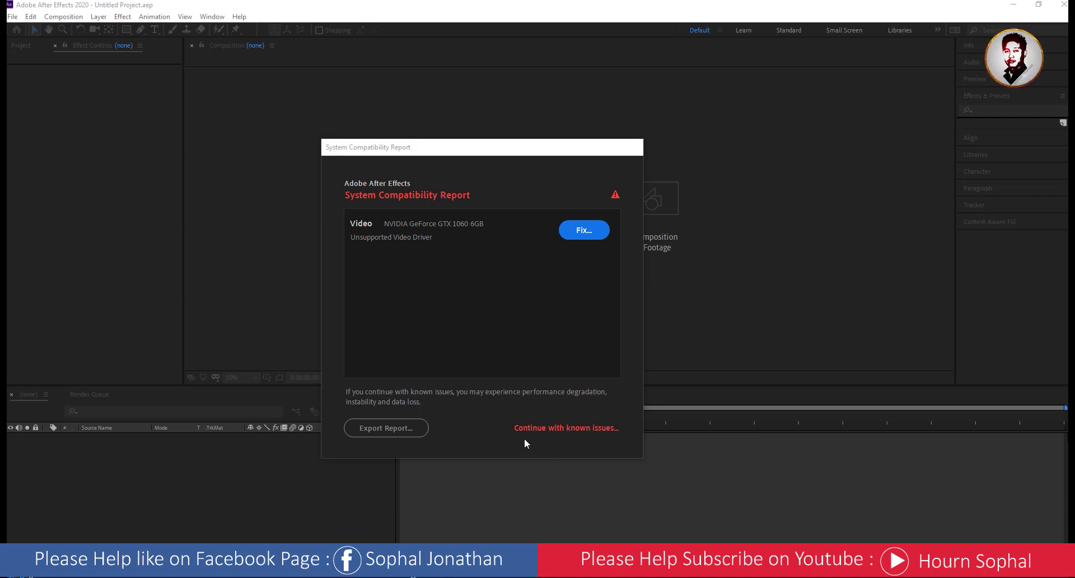
# Continue past After Effects' compatibility warning and start a new empty Untitled Project.
pyautogui.click(576, 428)
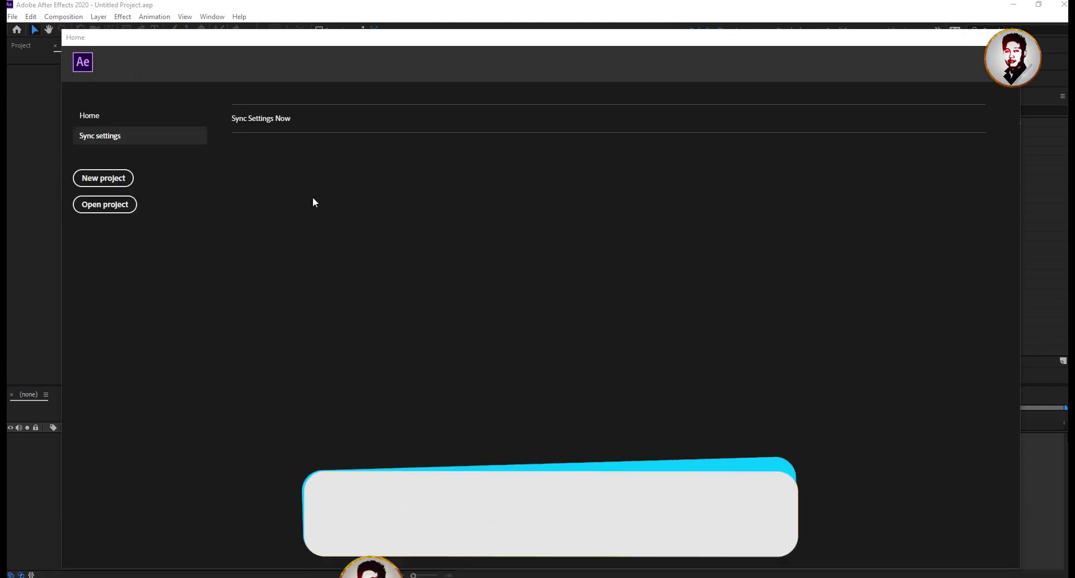
pyautogui.click(89, 120)
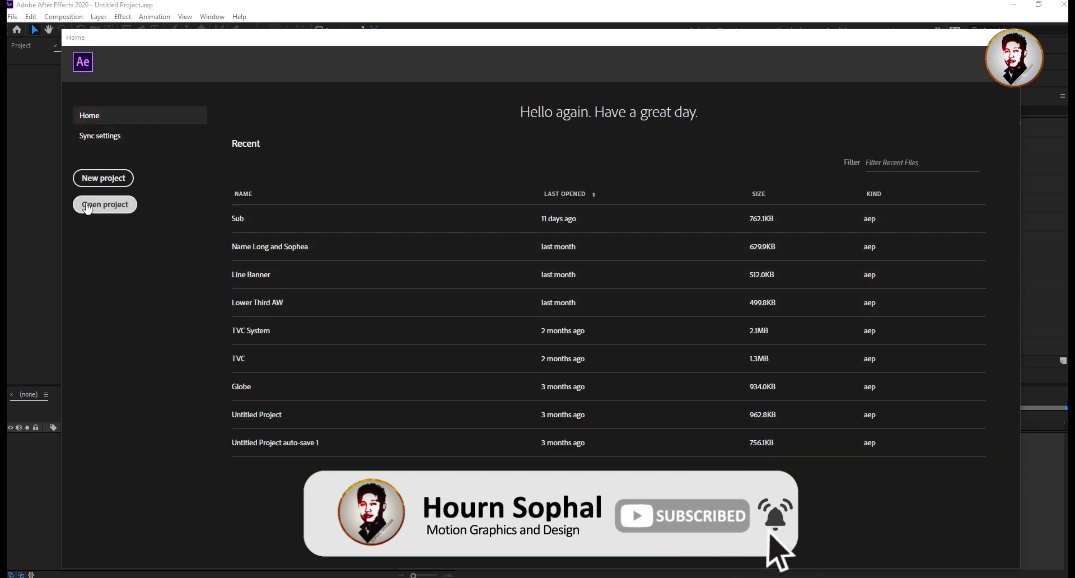
pyautogui.click(99, 182)
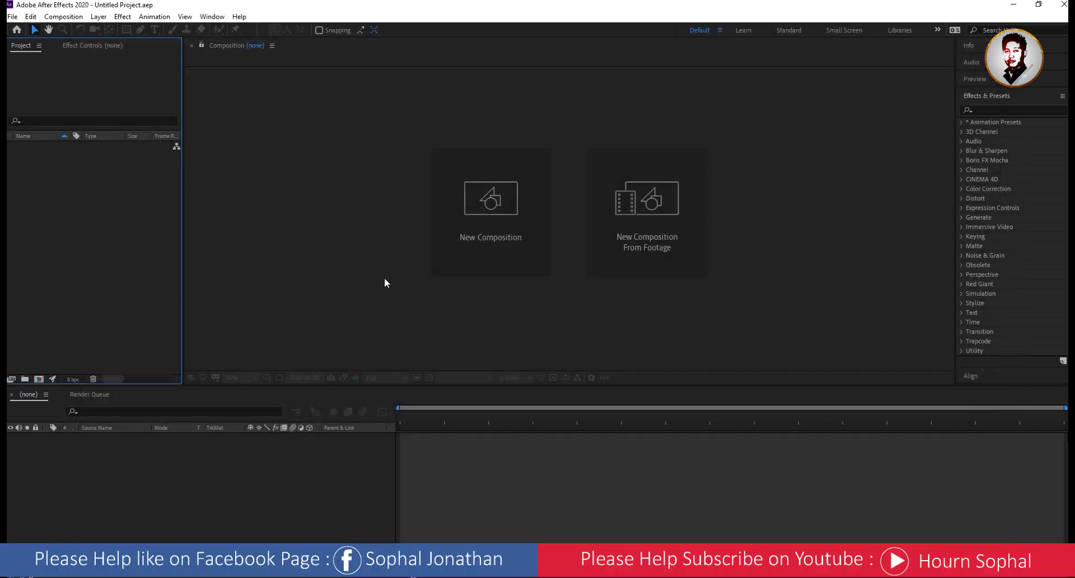
# Create Comp 1 with the HDV/HDTV 720 25 preset (1280×720, 25 fps) and open the Console.
pyautogui.click(474, 210)
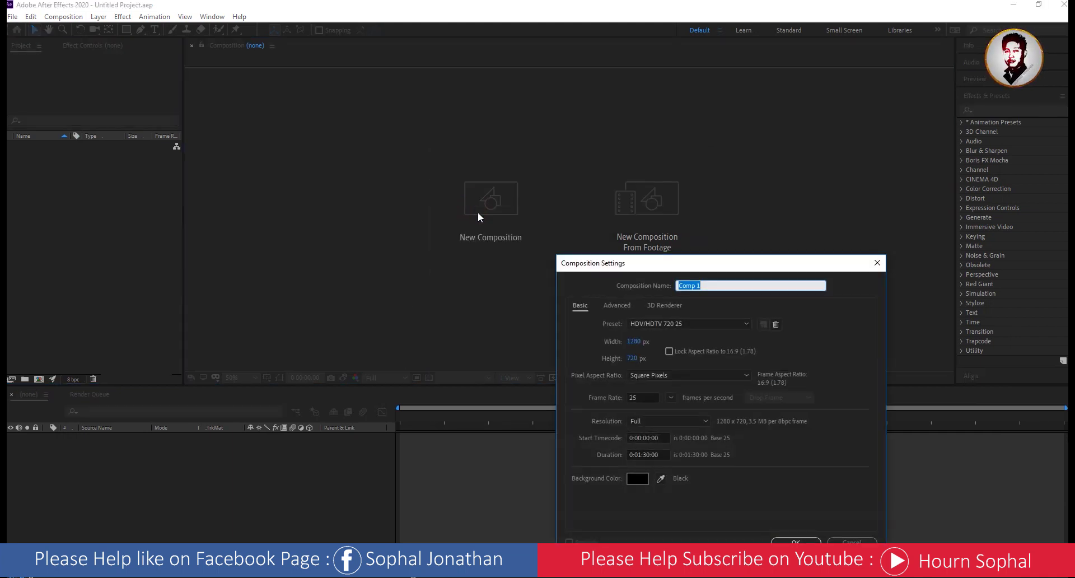
pyautogui.click(795, 541)
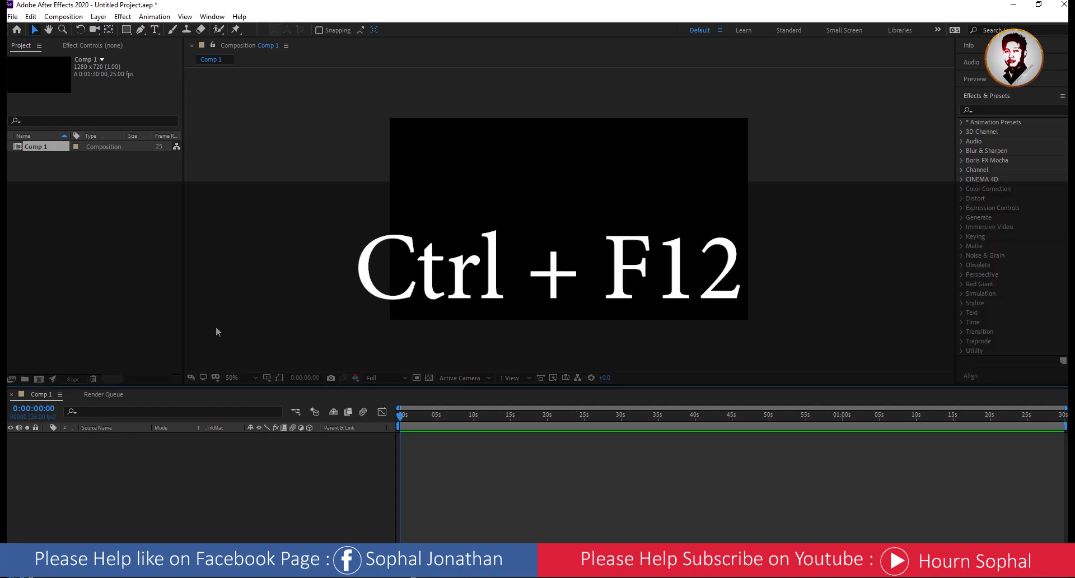
pyautogui.hotkey('ctrl', 'F12')
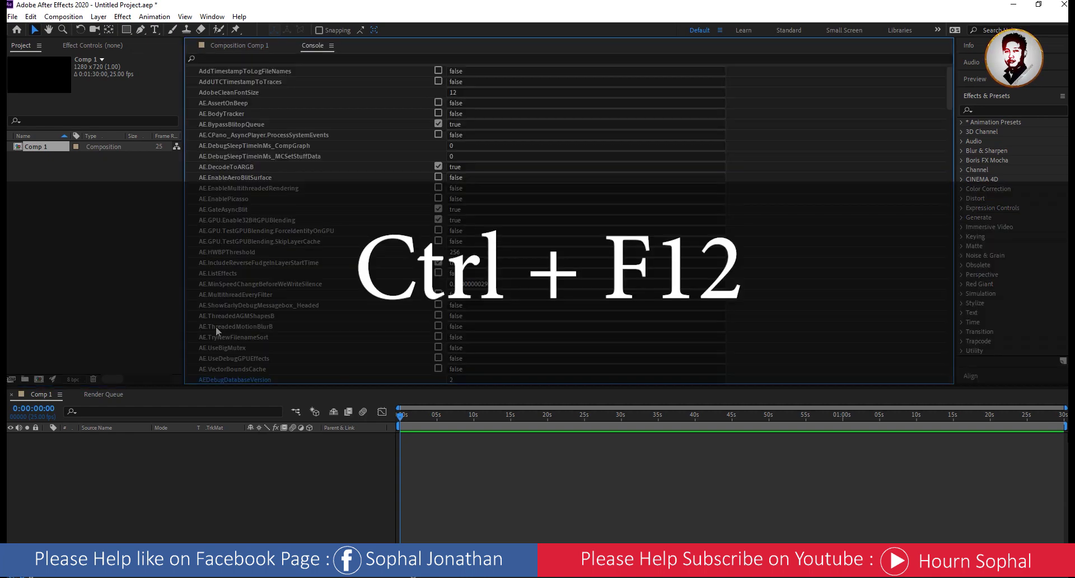
# Filter the Console by 'report' and uncheck dvasystemcompatibilityreport.enable.
pyautogui.click(323, 58)
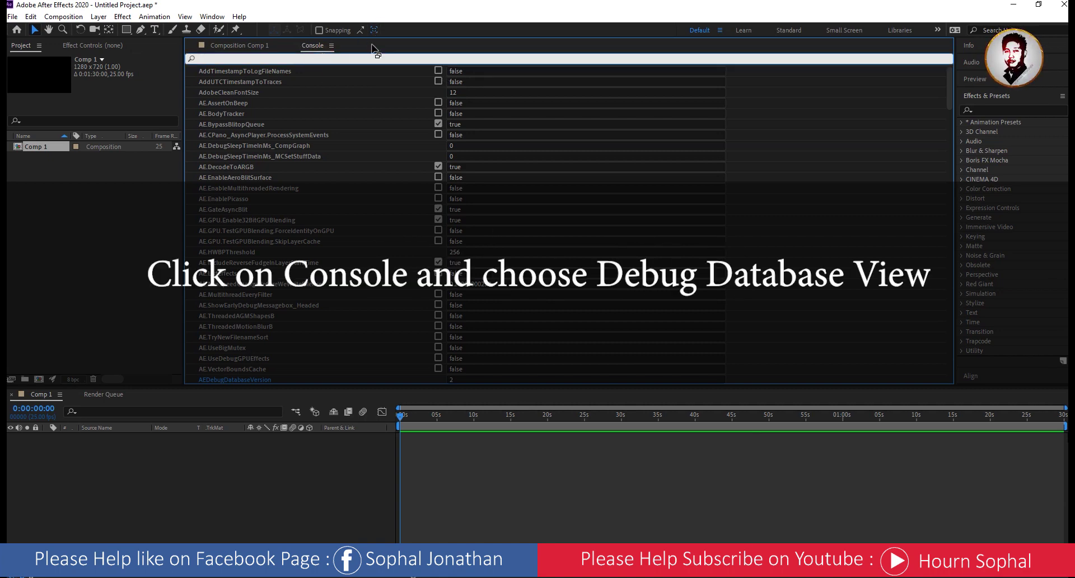
pyautogui.write('report')
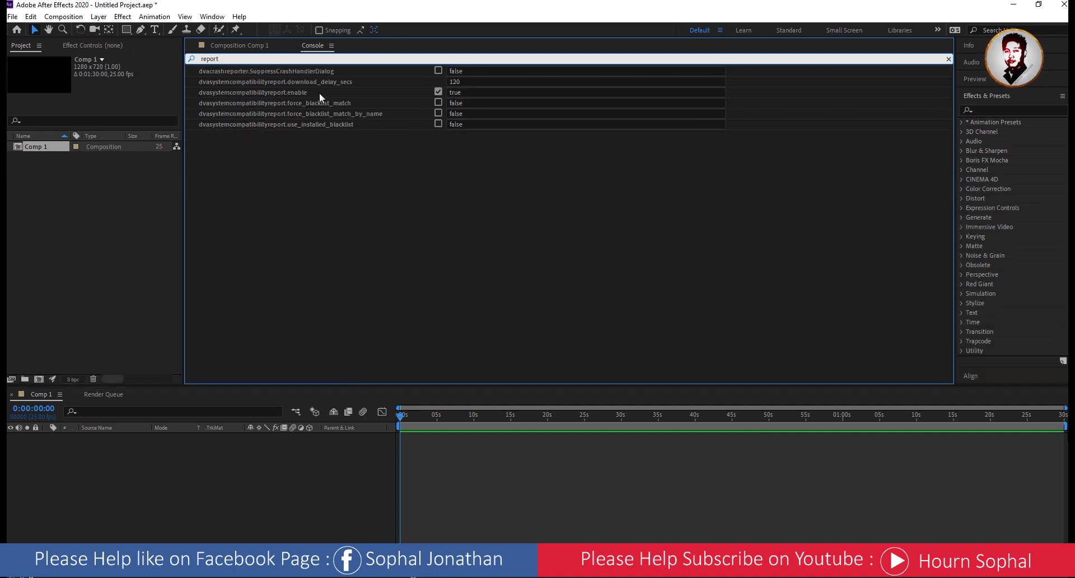
pyautogui.click(438, 92)
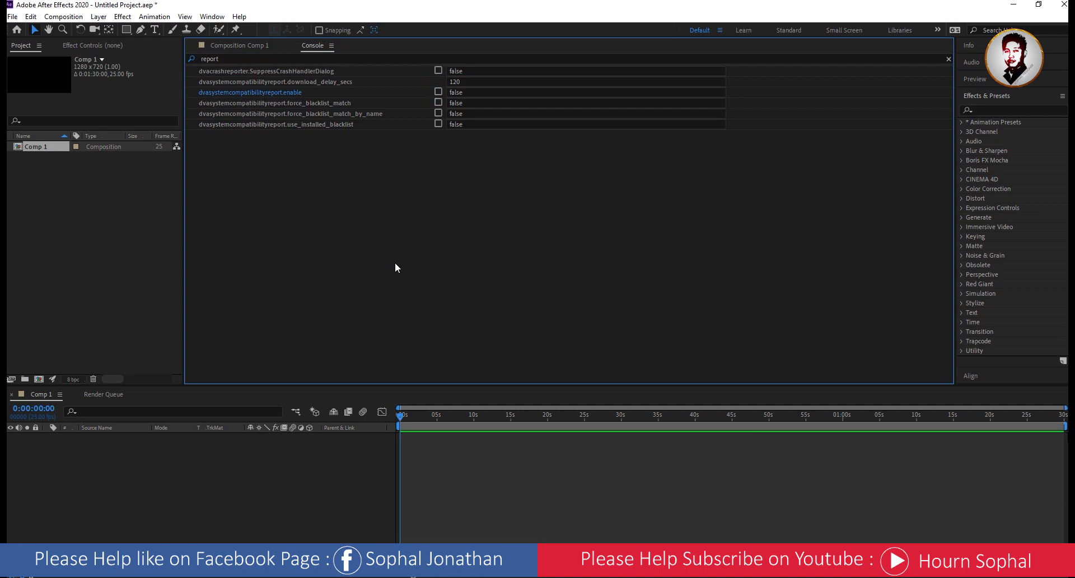
# Exit After Effects without saving the untitled project, then relaunch it to the Home screen.
pyautogui.click(12, 16)
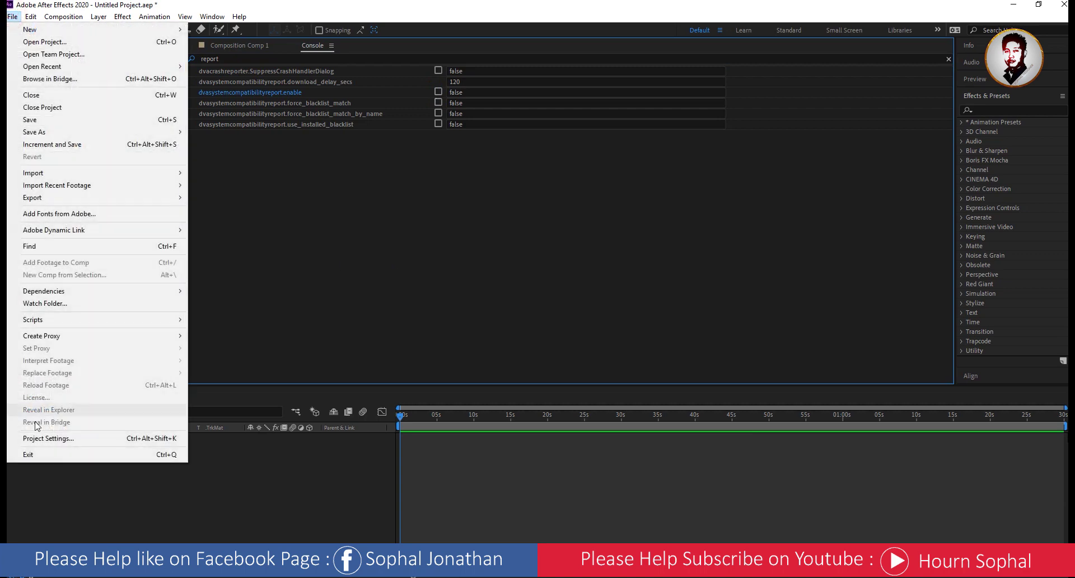
pyautogui.click(162, 457)
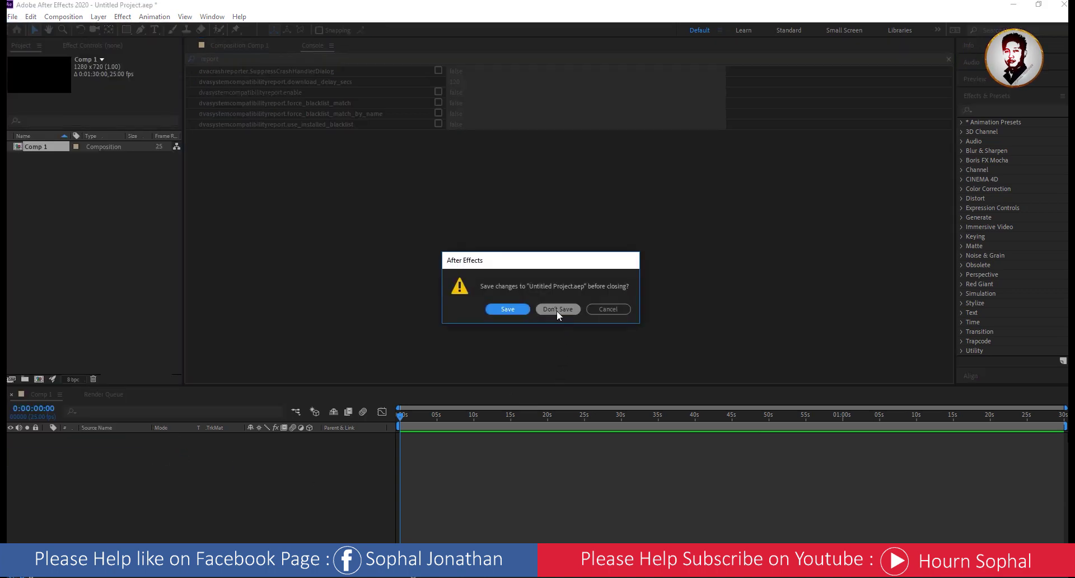
pyautogui.click(557, 311)
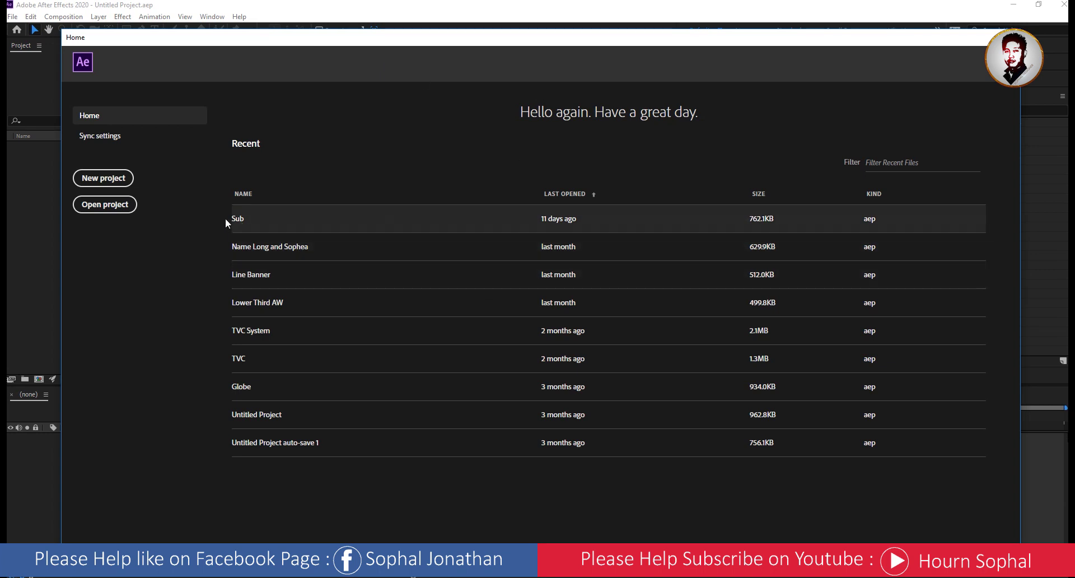
pyautogui.click(103, 178)
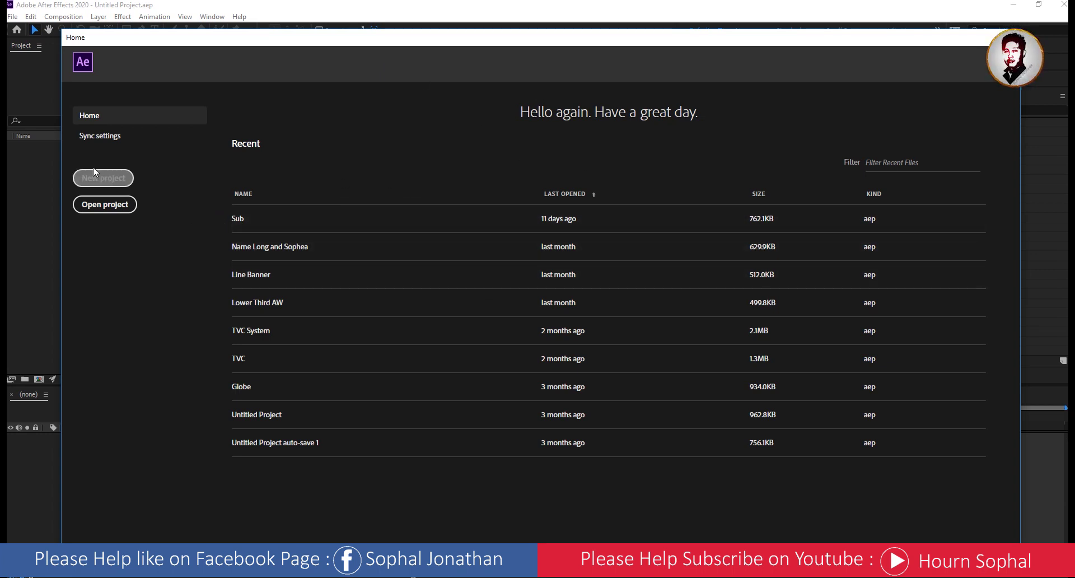
# Open a new empty project and switch the Console to the unfiltered Debug Database View.
pyautogui.click(103, 178)
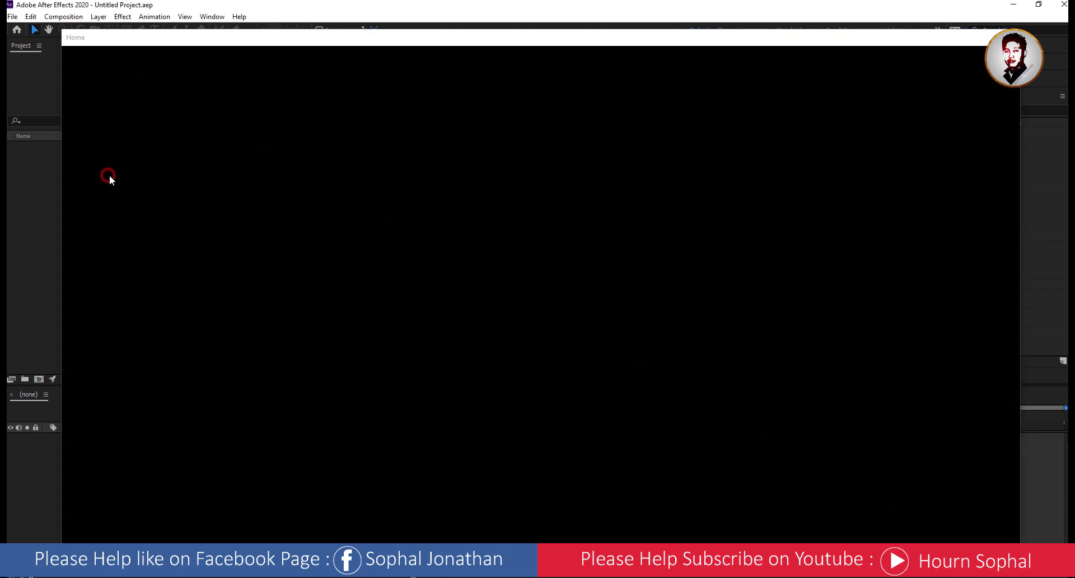
pyautogui.rightClick(303, 45)
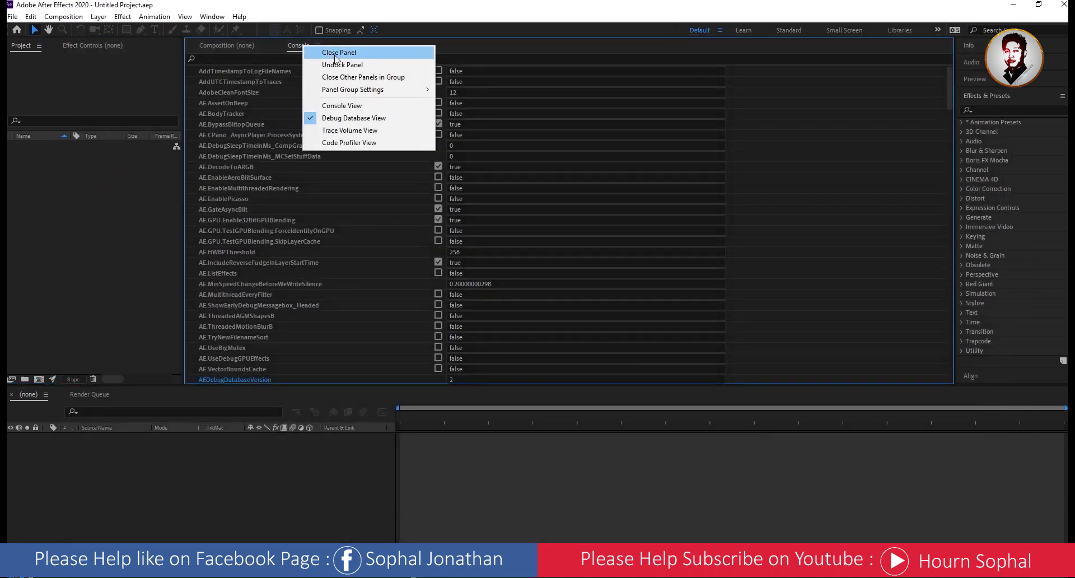
pyautogui.click(290, 48)
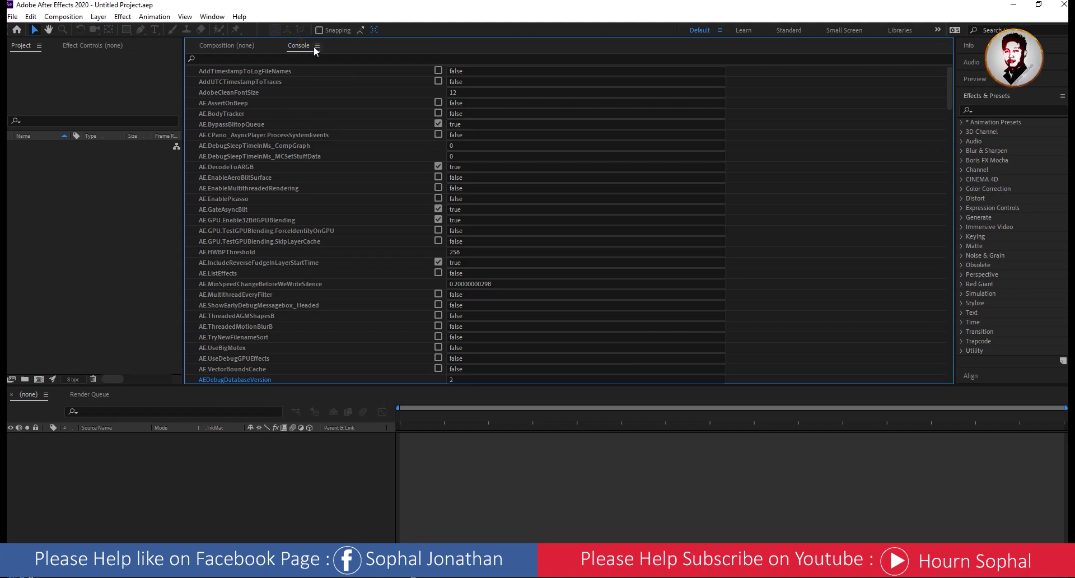
pyautogui.click(317, 47)
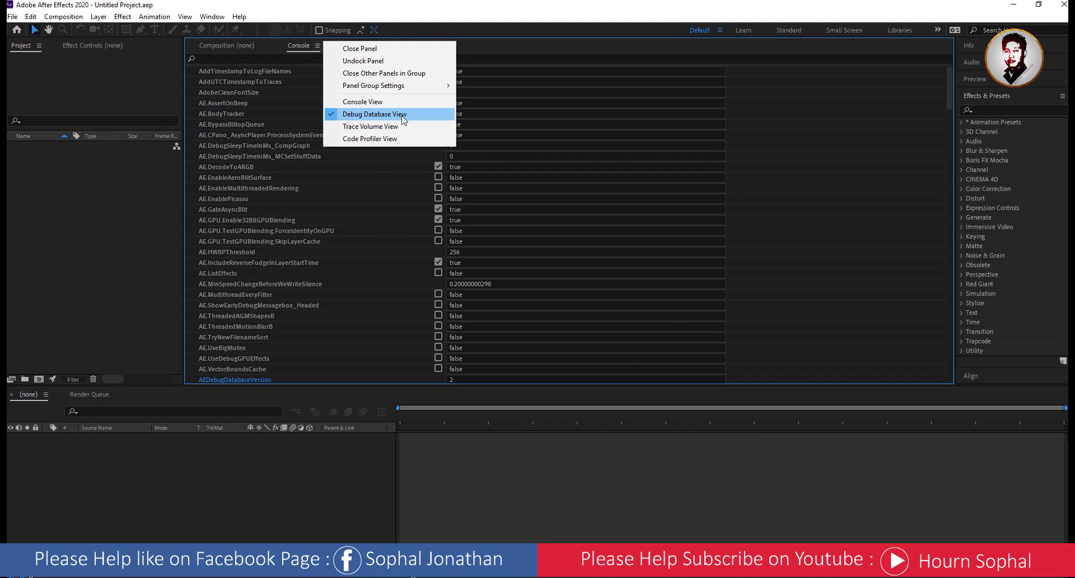
pyautogui.click(351, 112)
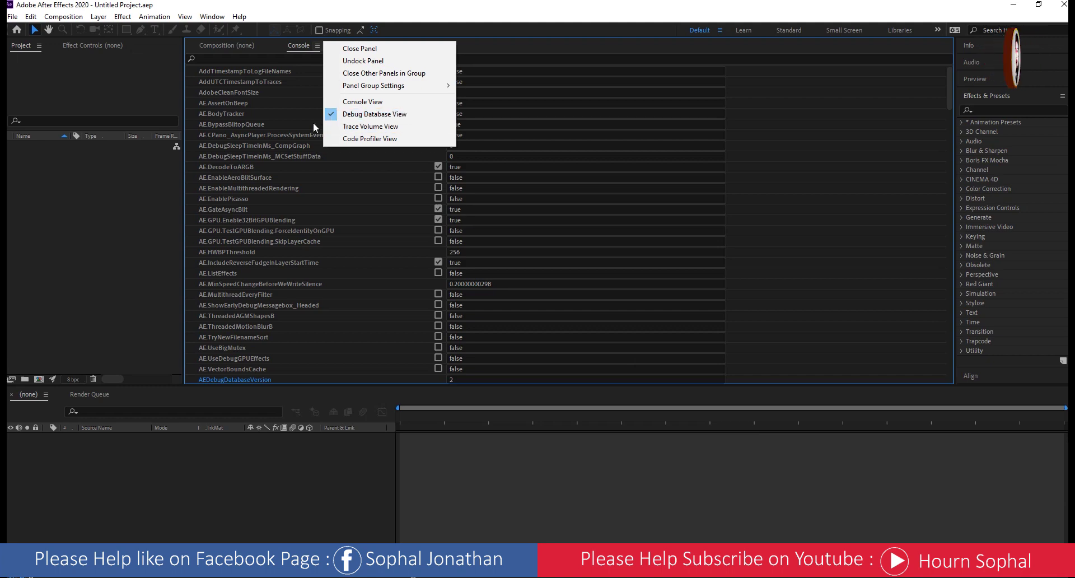
pyautogui.click(273, 58)
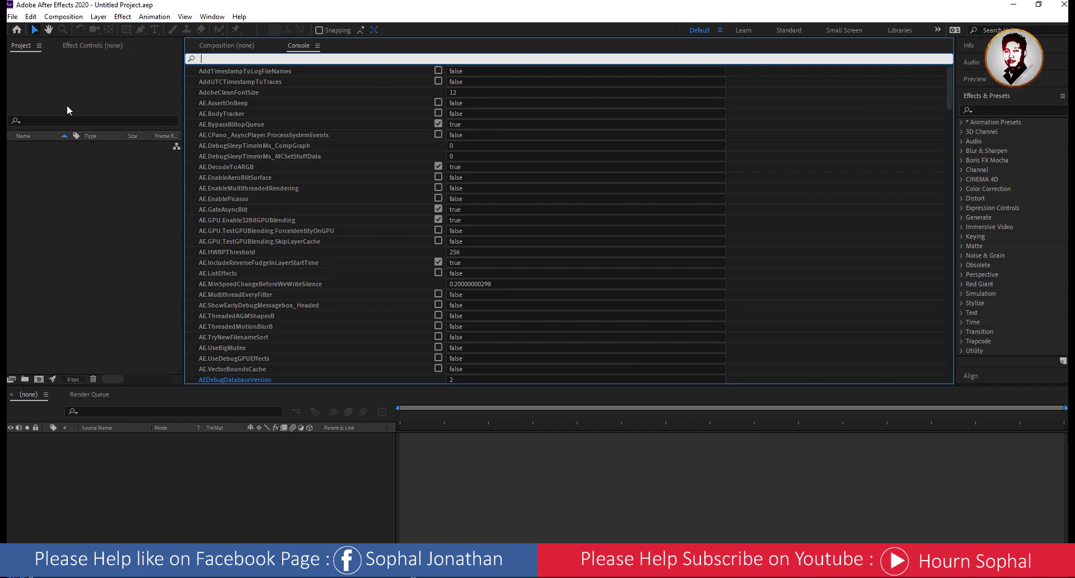
pyautogui.click(12, 17)
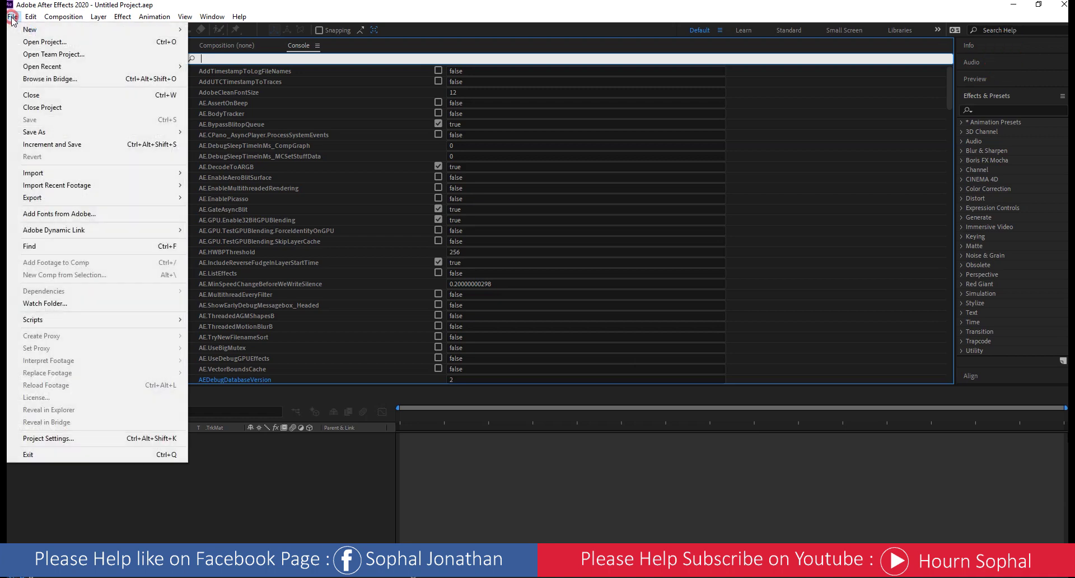